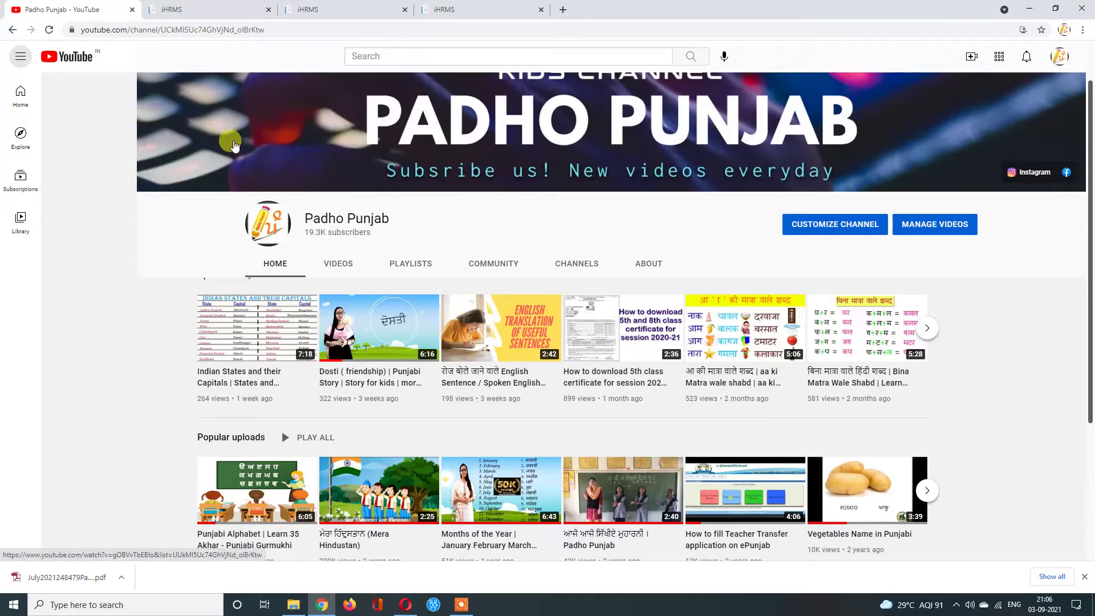
- Switch to the first iHRMS Punjab home page tab beside YouTube
click(201, 5)
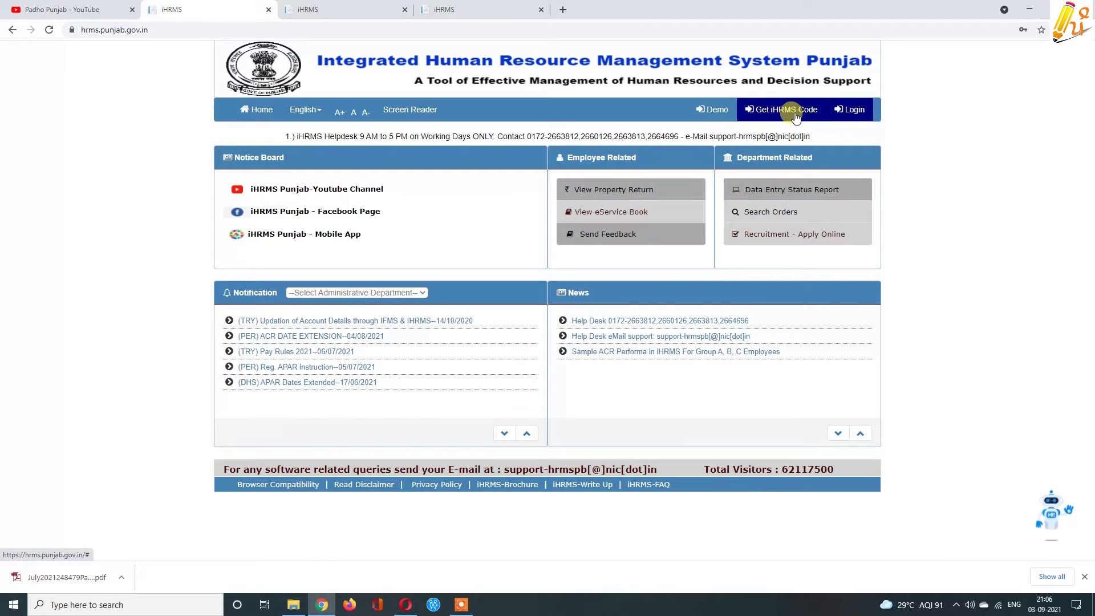
click(313, 7)
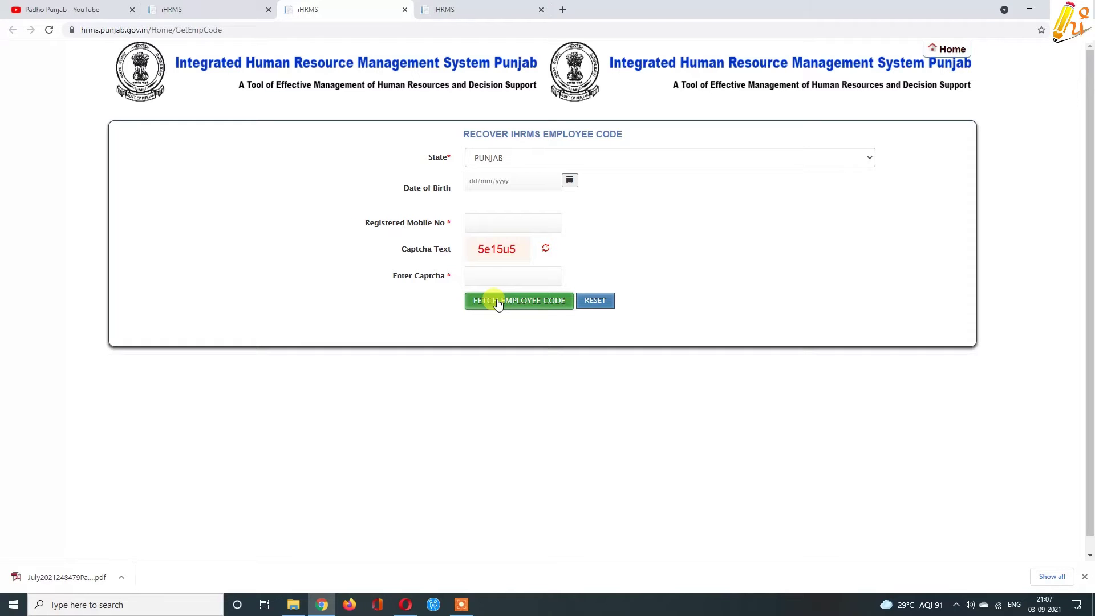
key(ctrl+shift+Tab)
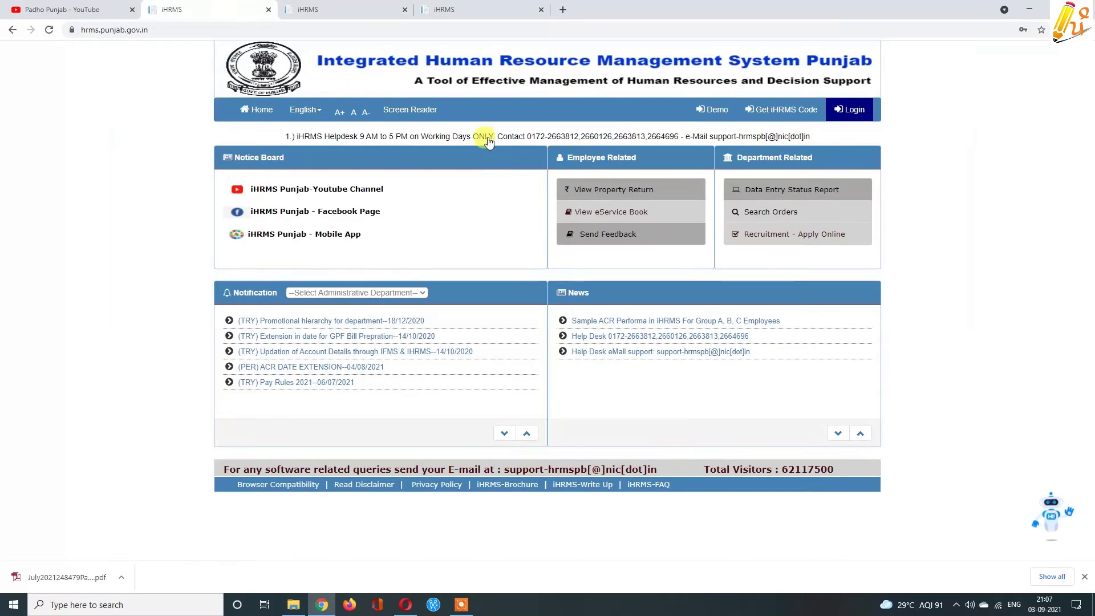
- Open the Authorized Login dialog and go to its Forgot Password form
click(852, 110)
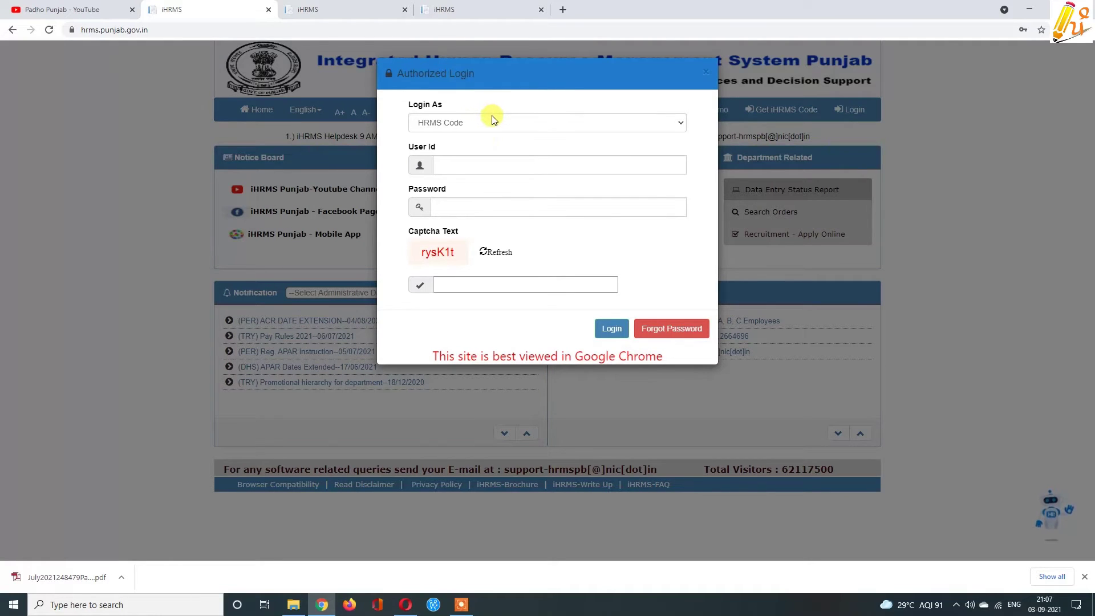
click(673, 334)
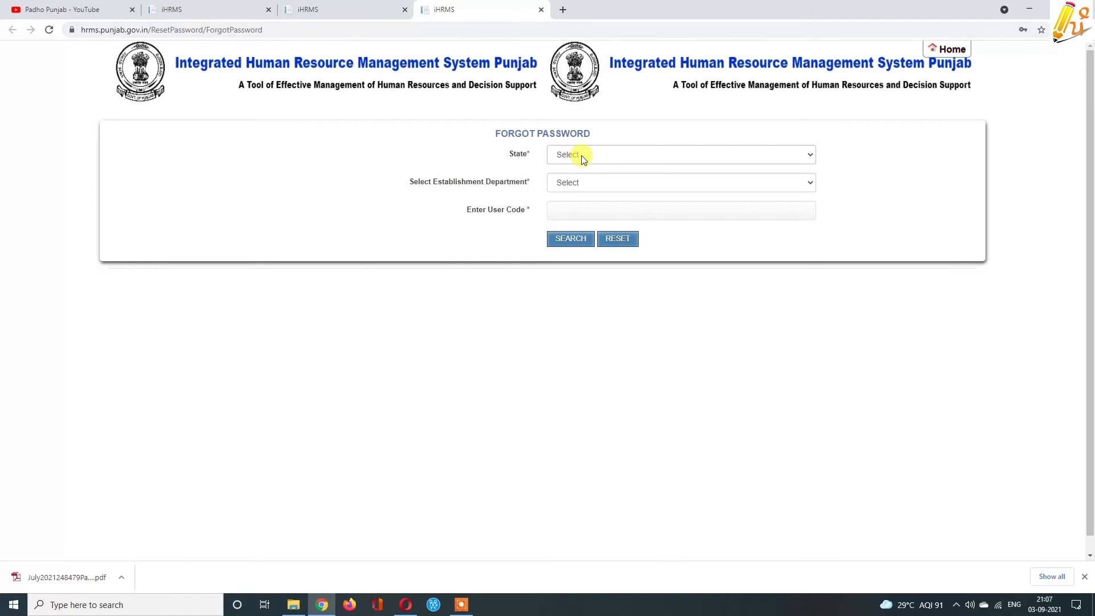
- Search recovery details with State PUNJAB, department SCHOOL EDUCATION and the saved user code
click(581, 156)
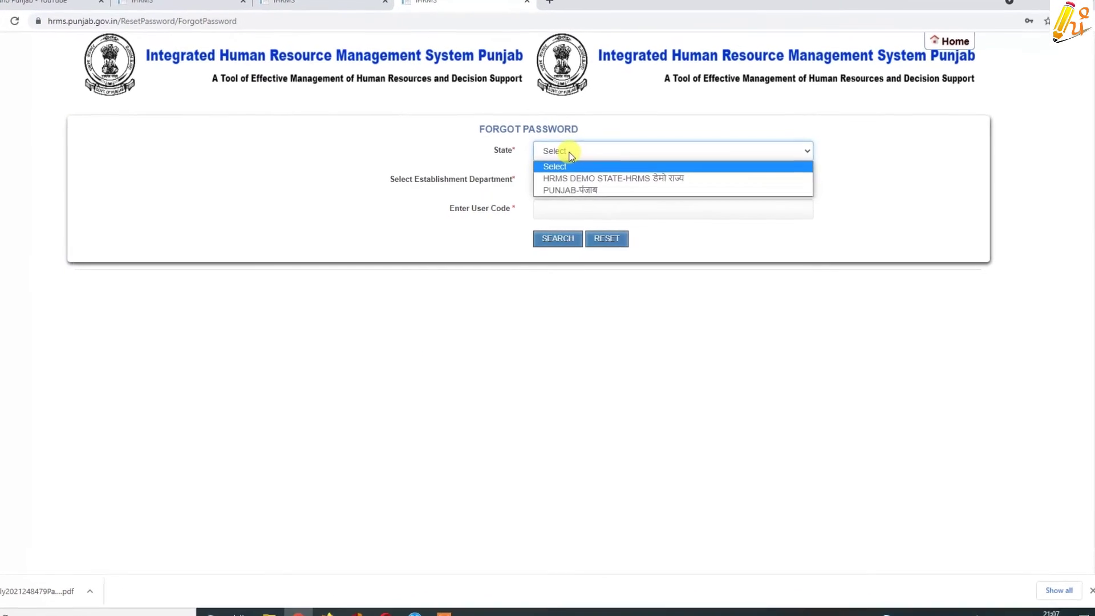
click(562, 189)
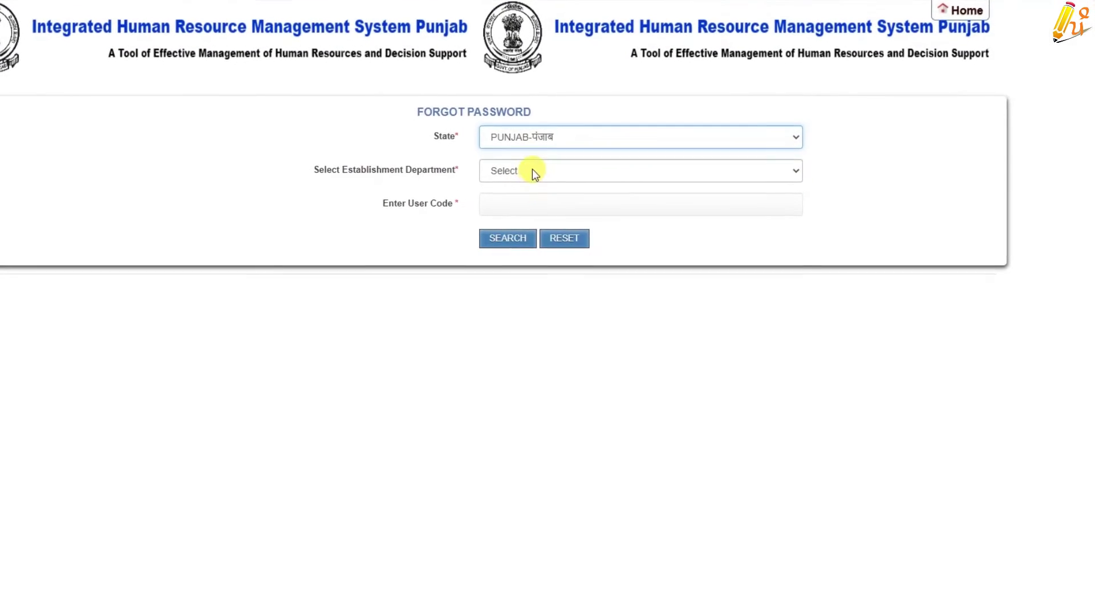
click(532, 169)
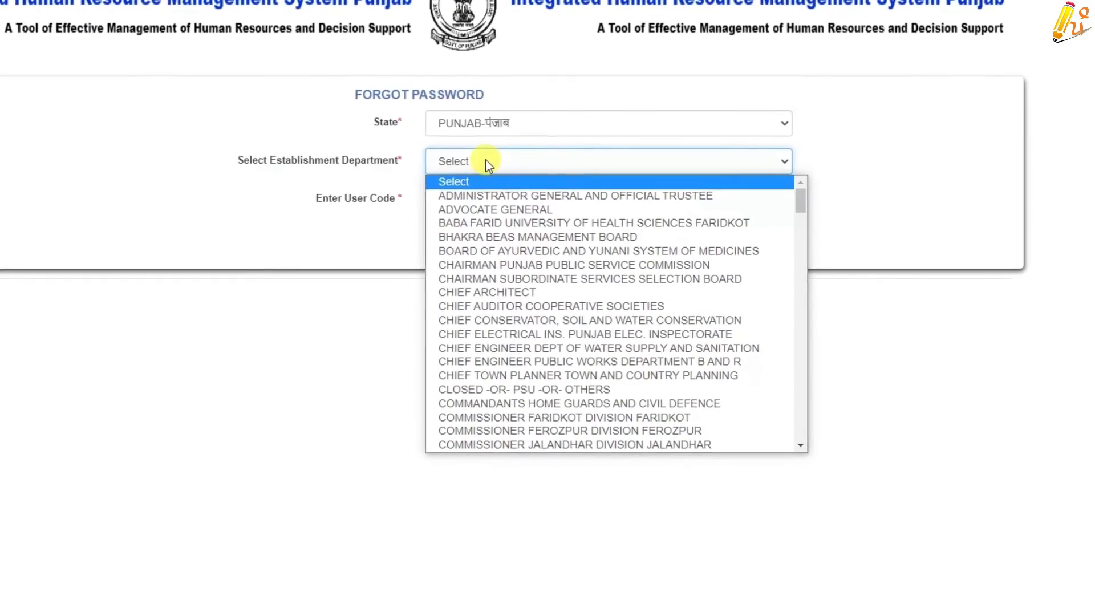
key(s)
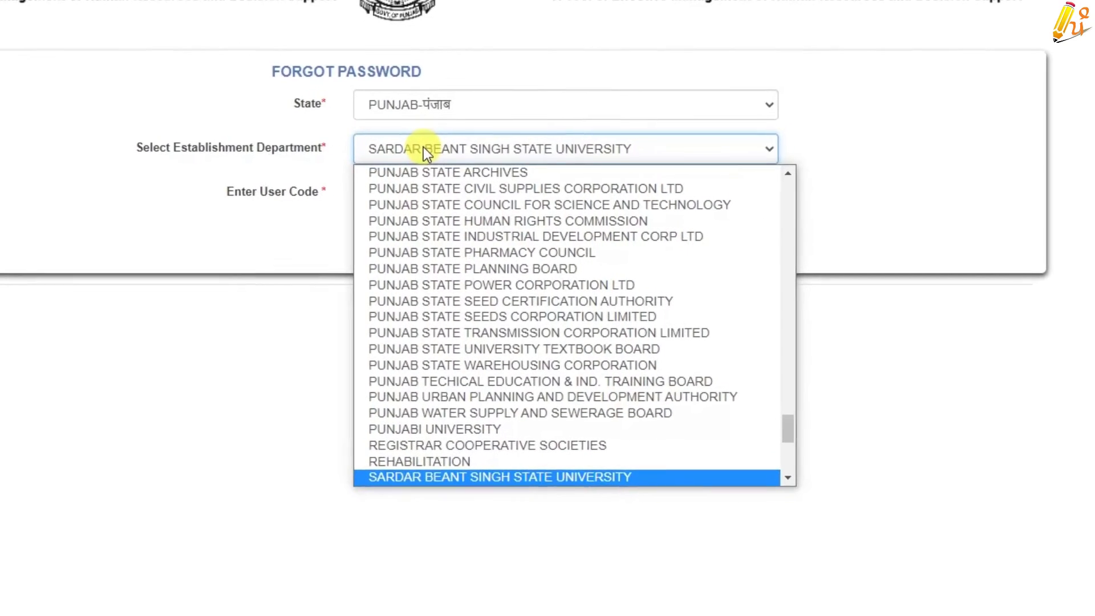
key(s)
click(409, 147)
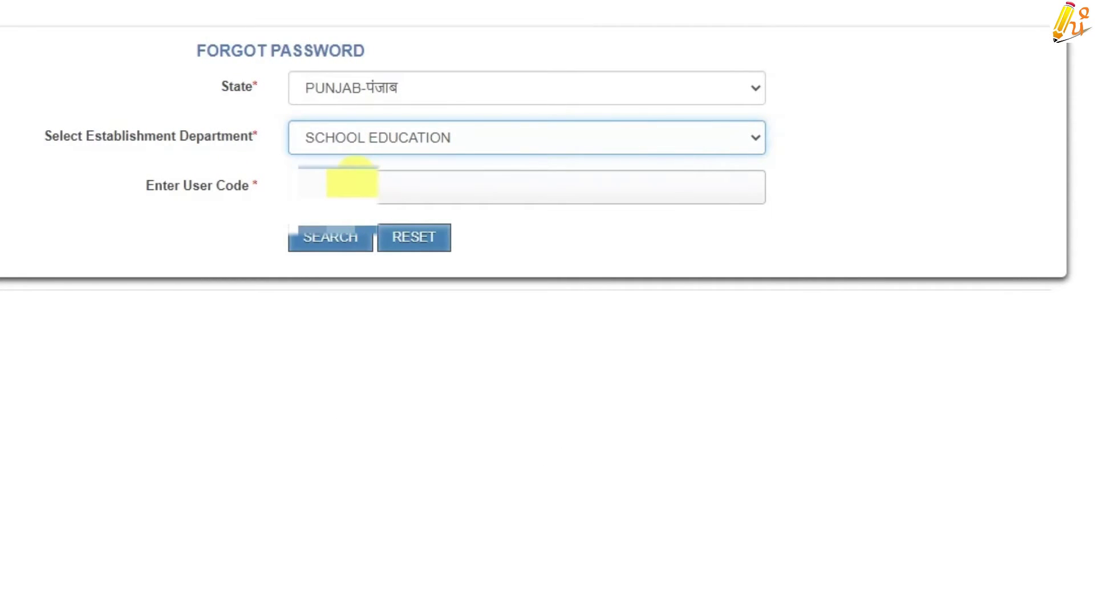
click(354, 184)
click(318, 233)
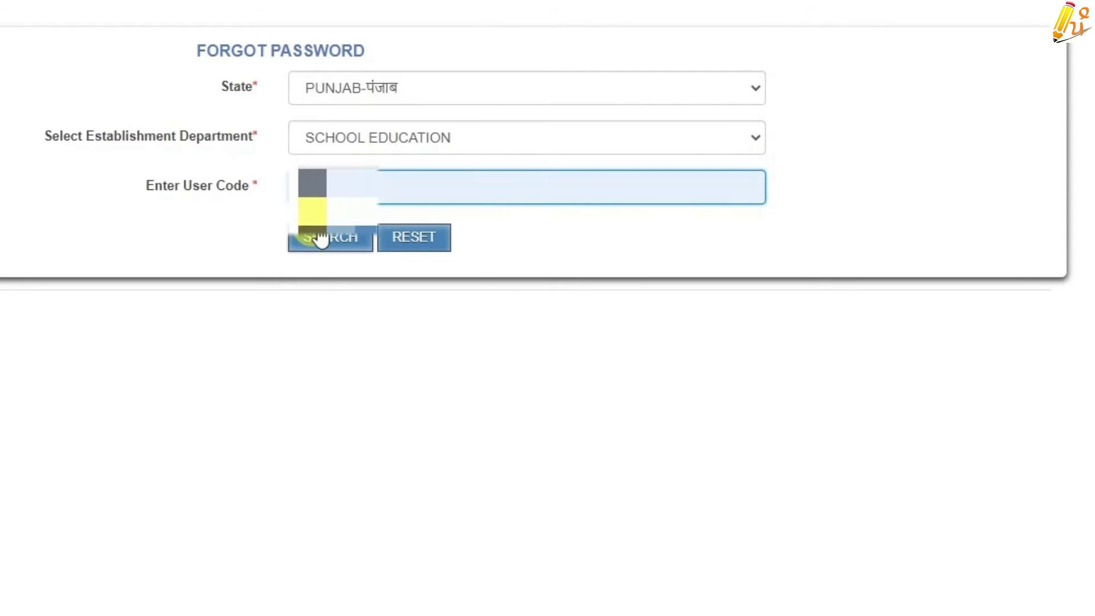
click(320, 236)
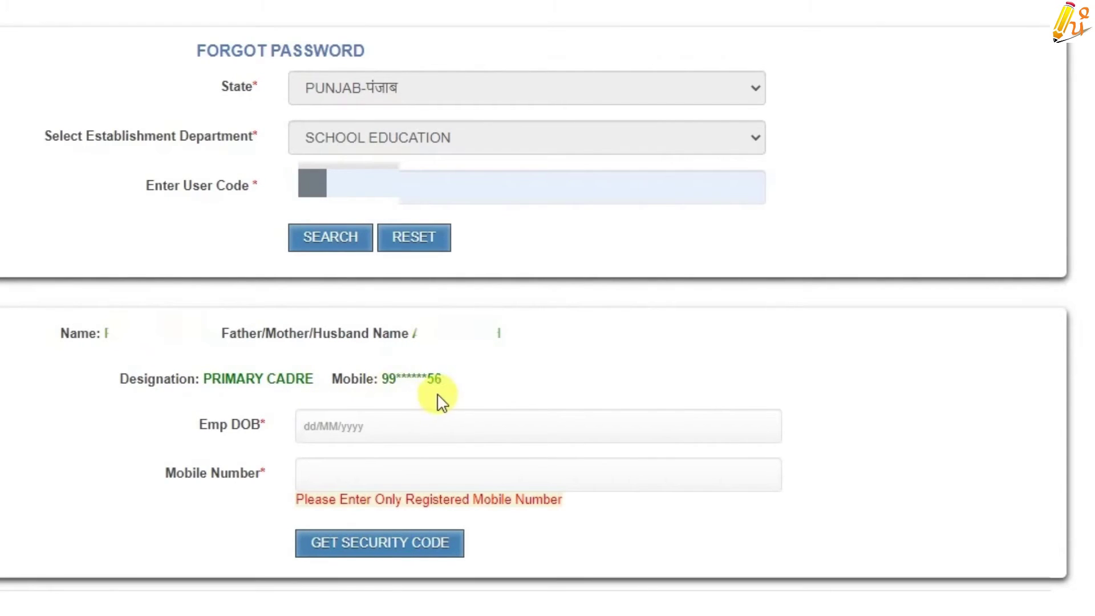
- Look over the birth date and mobile number fields, then return to the login tab
click(366, 426)
click(624, 467)
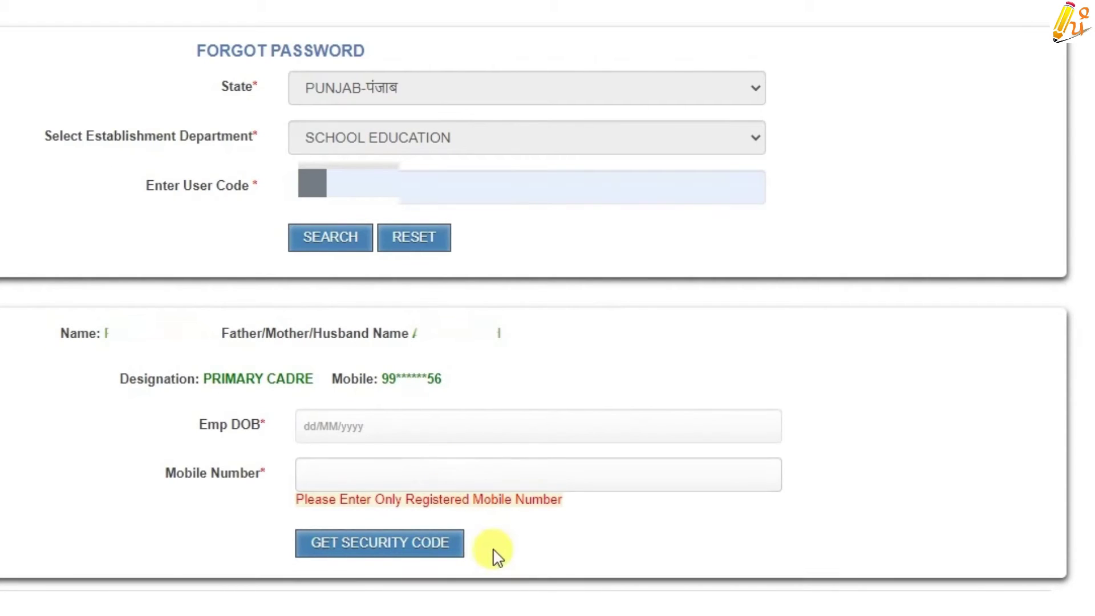
scroll(428, 573, down, 1)
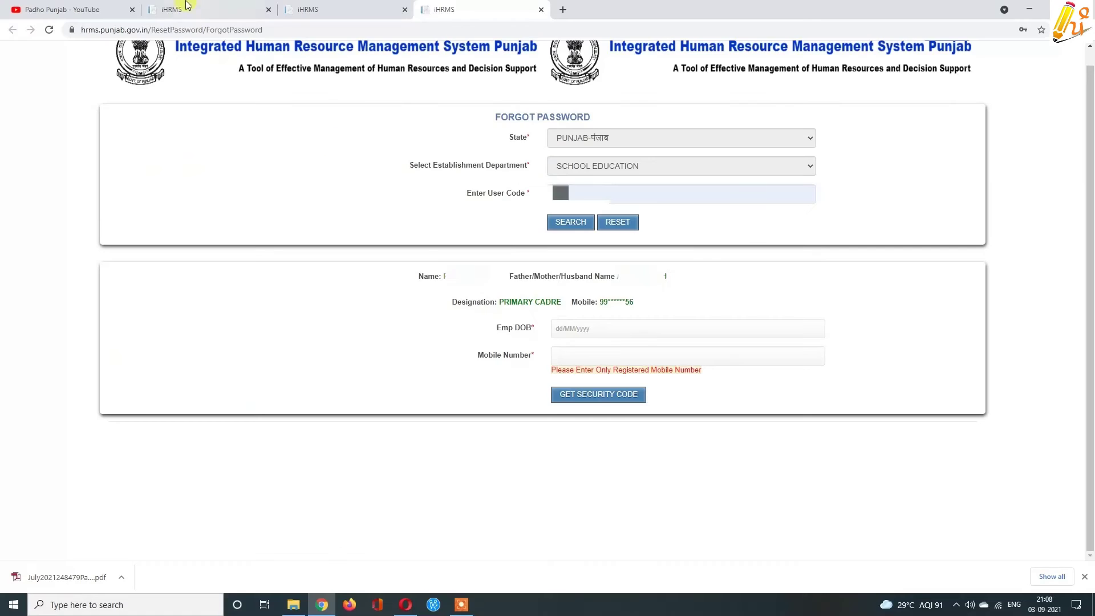
click(187, 6)
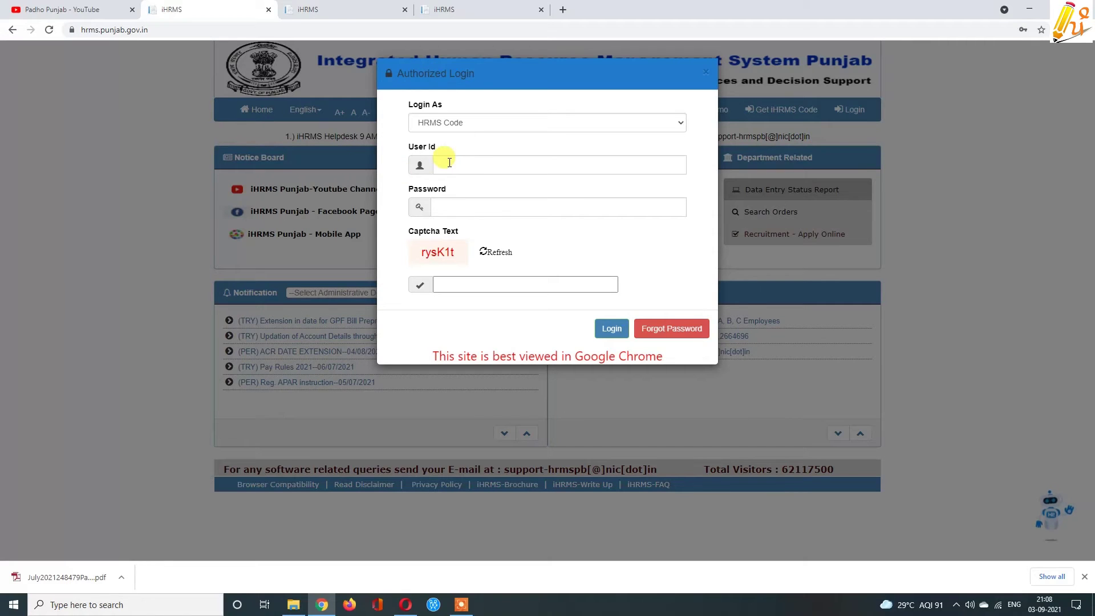
- Log in with the autofilled user ID and password plus the displayed captcha
click(469, 172)
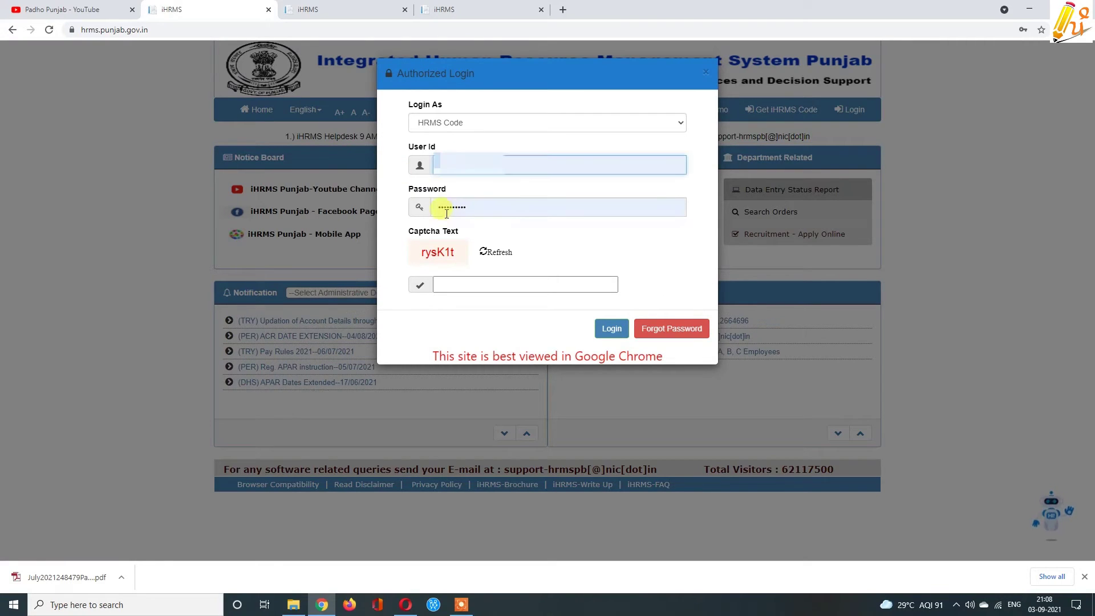
click(462, 289)
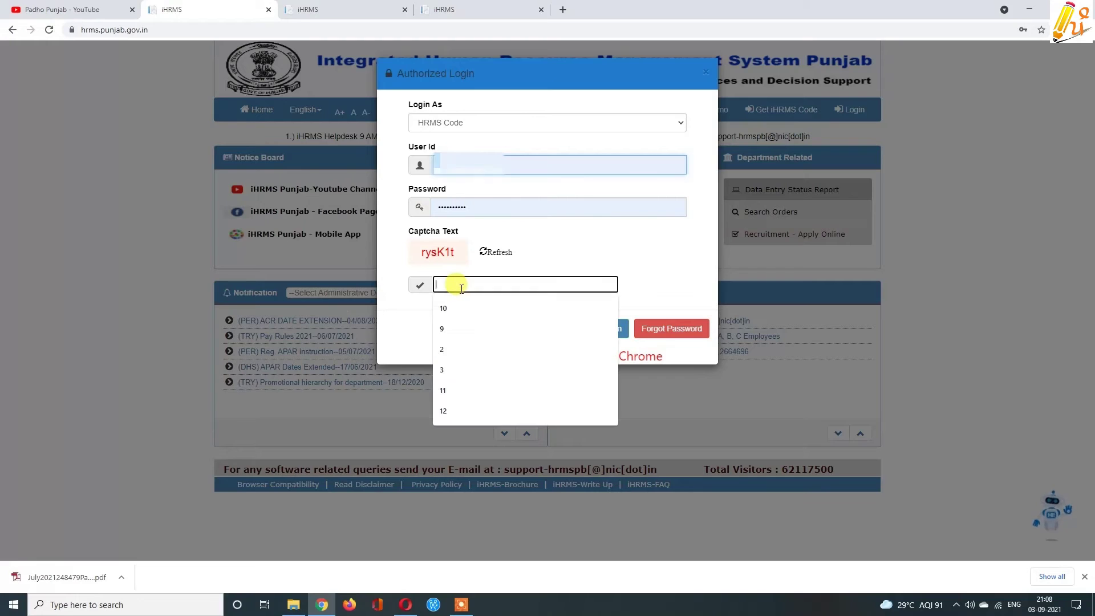
text(r)
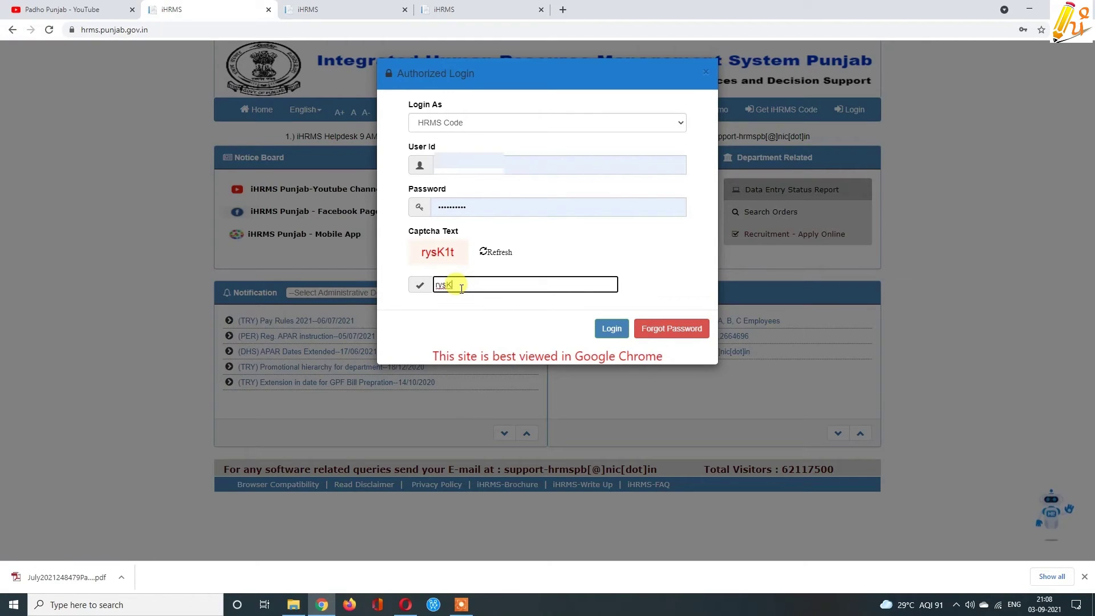
text(ysK1)
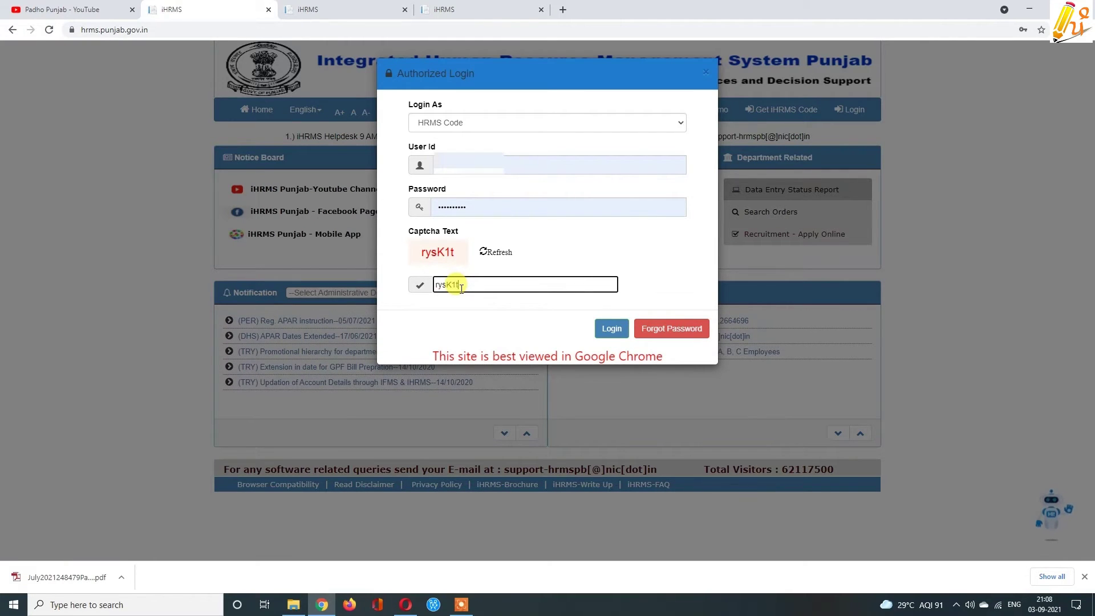
text(t)
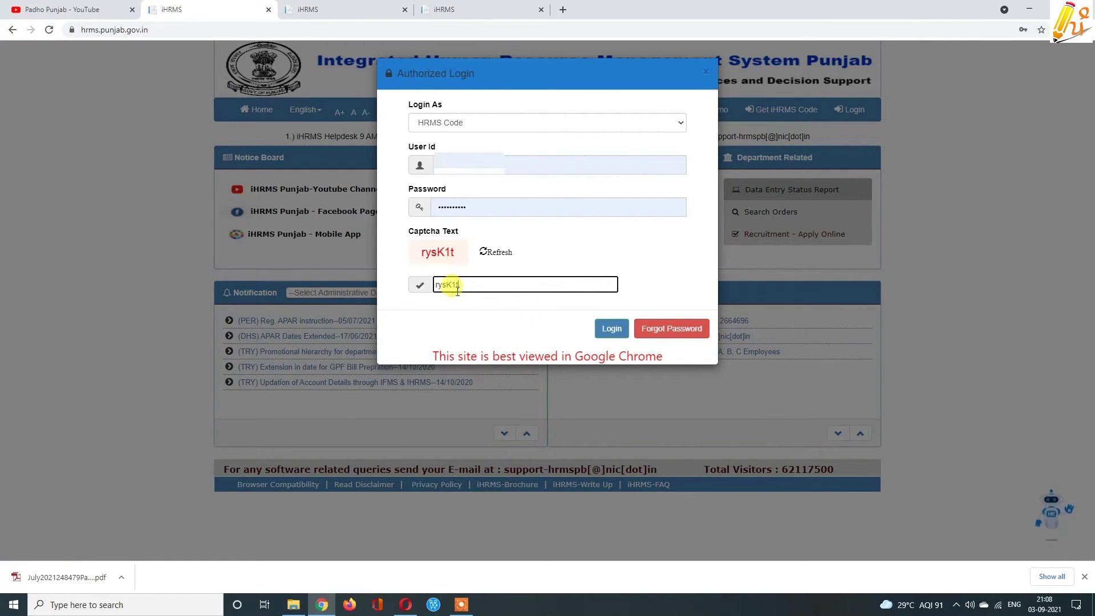
click(605, 329)
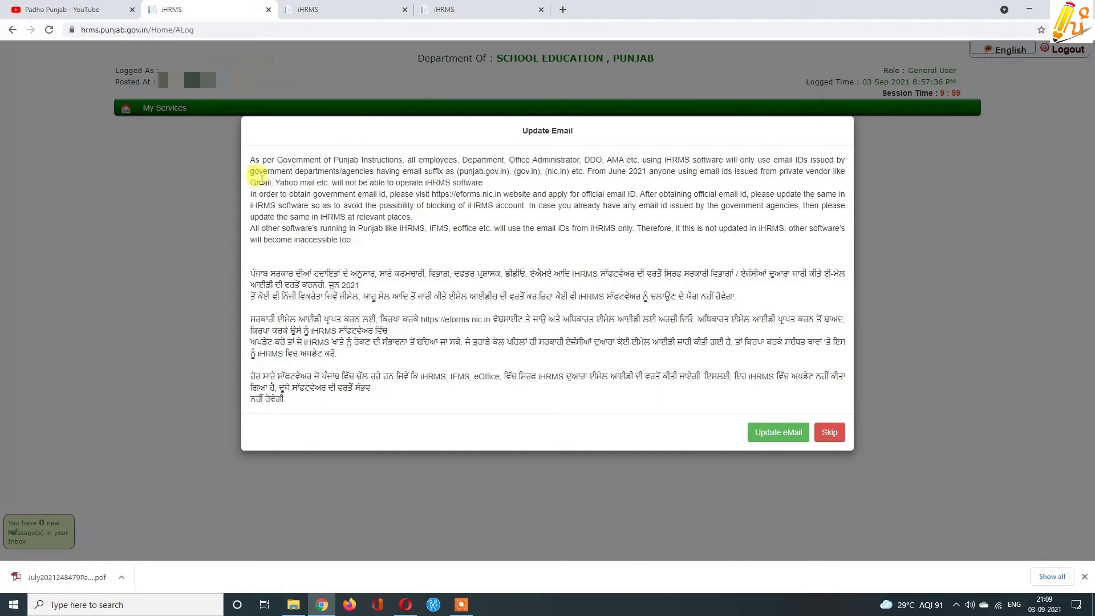
- Skip the Update Email notice to reveal the School Education account page
click(831, 435)
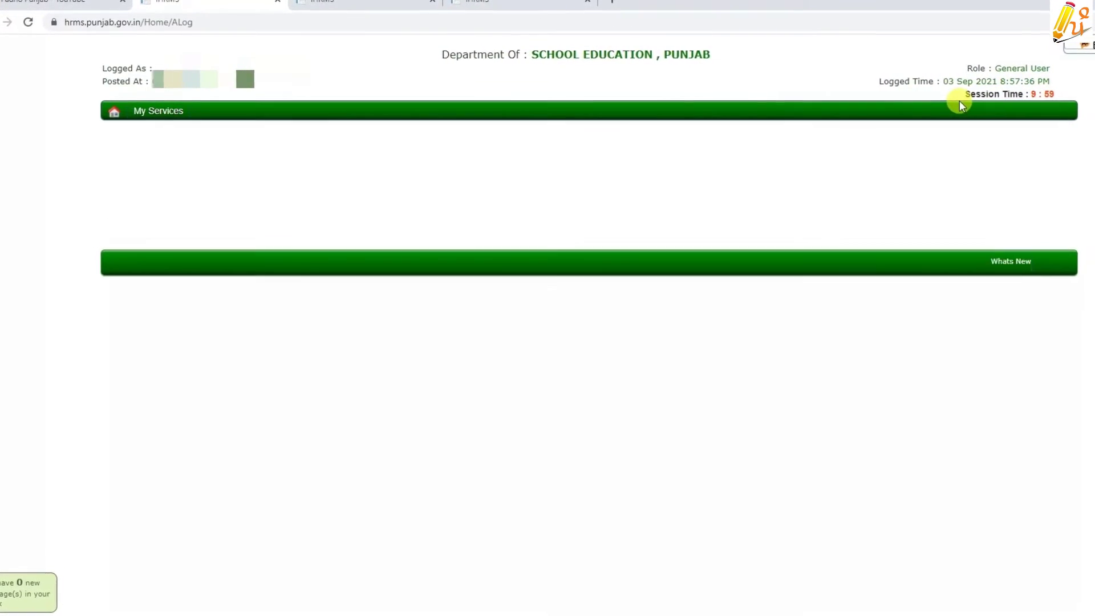
mouse_move(174, 118)
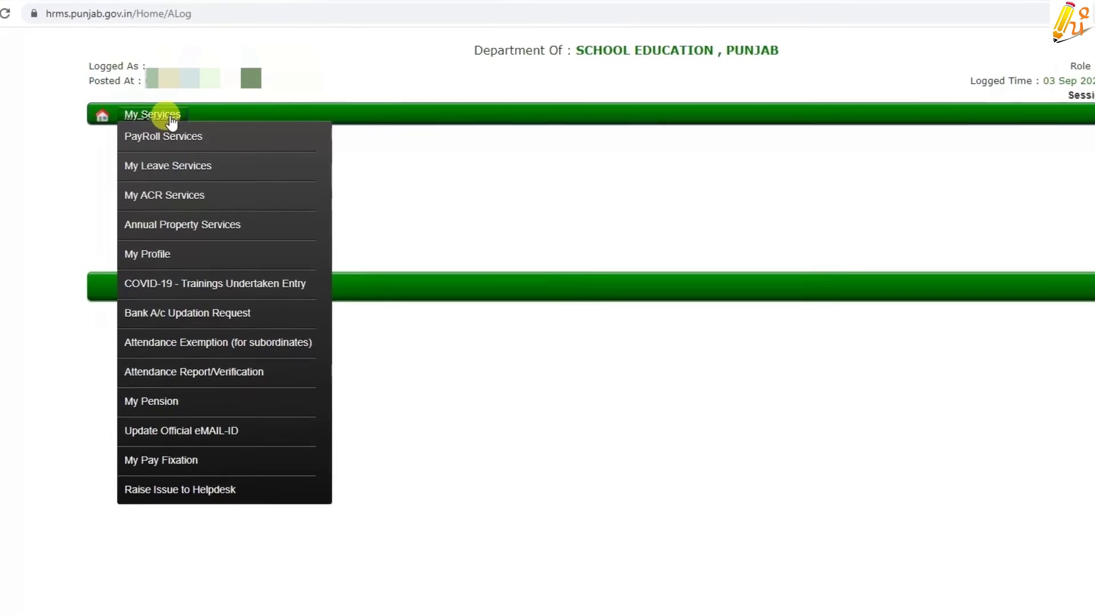
- Go to My Services > PayRoll Services > Monthly Payslip
mouse_move(163, 136)
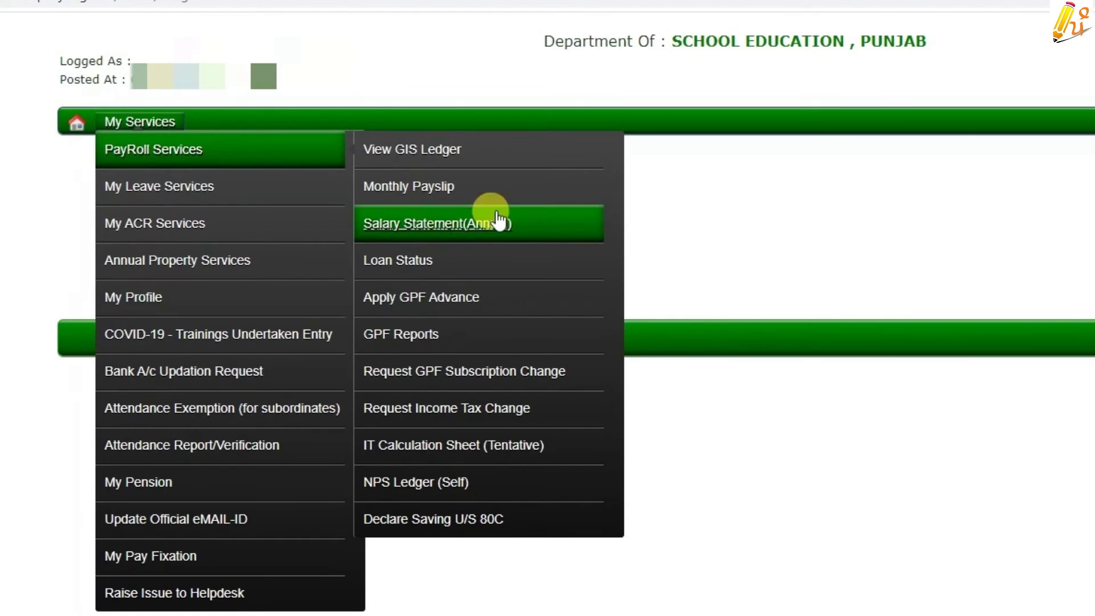
click(433, 192)
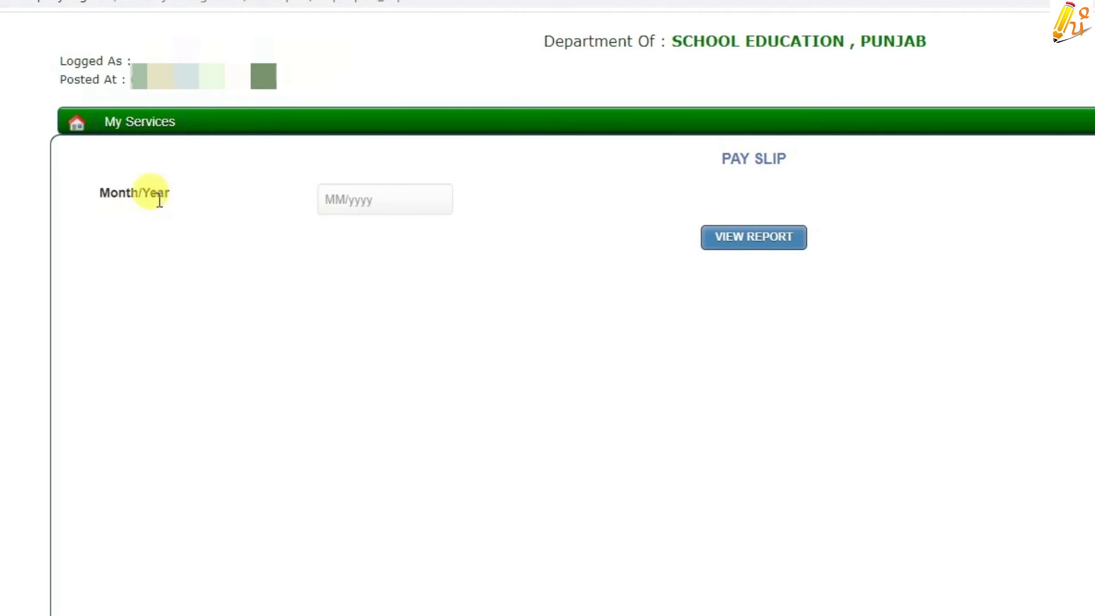
- Set Month/Year to 07/2021 and request the report with VIEW REPORT
click(321, 194)
click(363, 203)
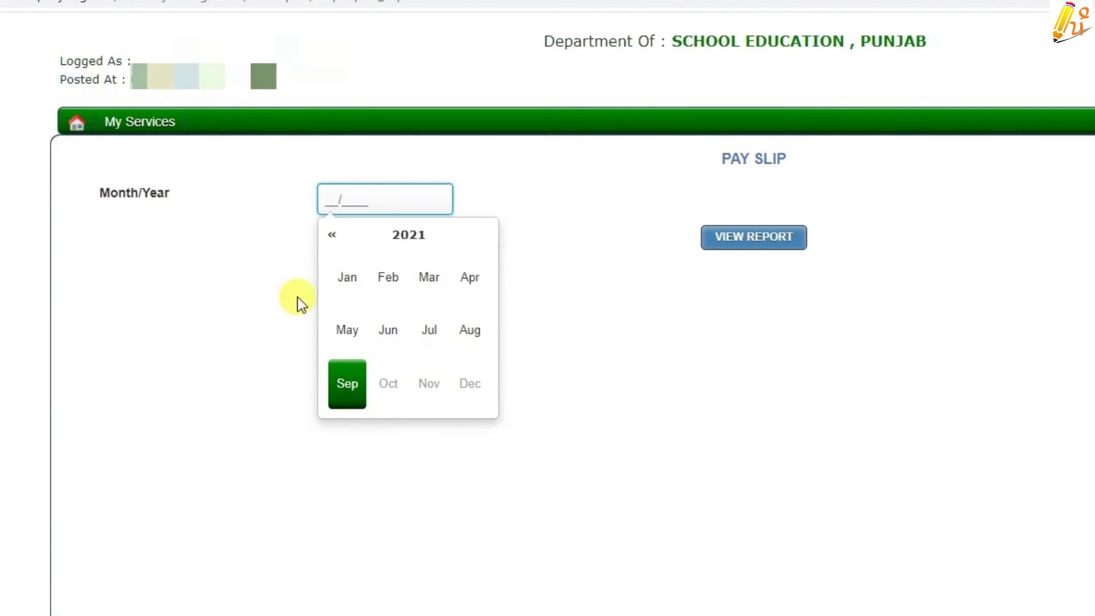
click(423, 330)
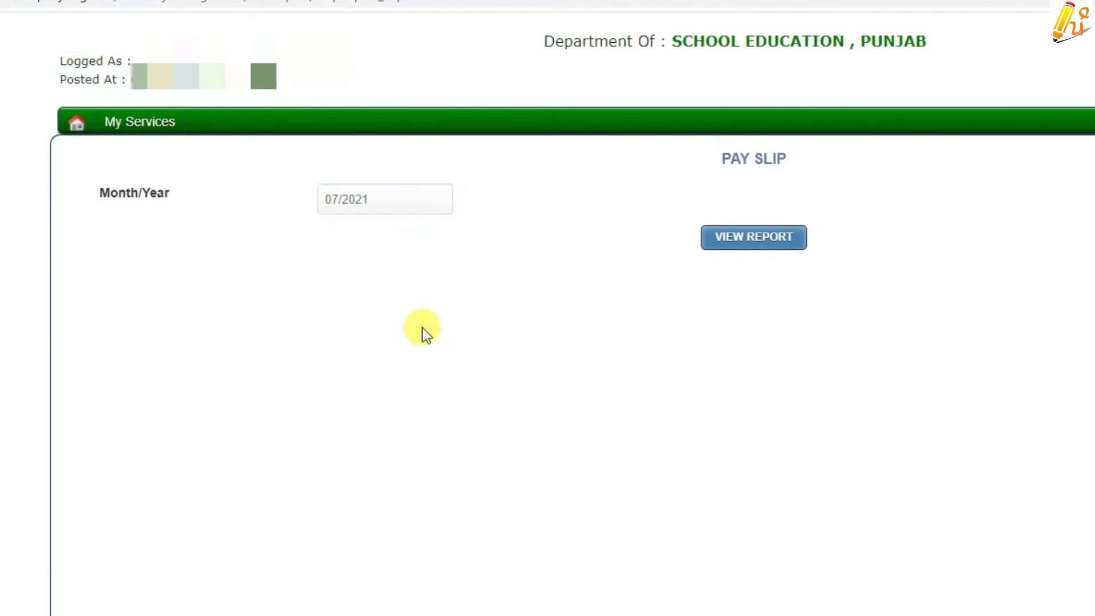
click(744, 244)
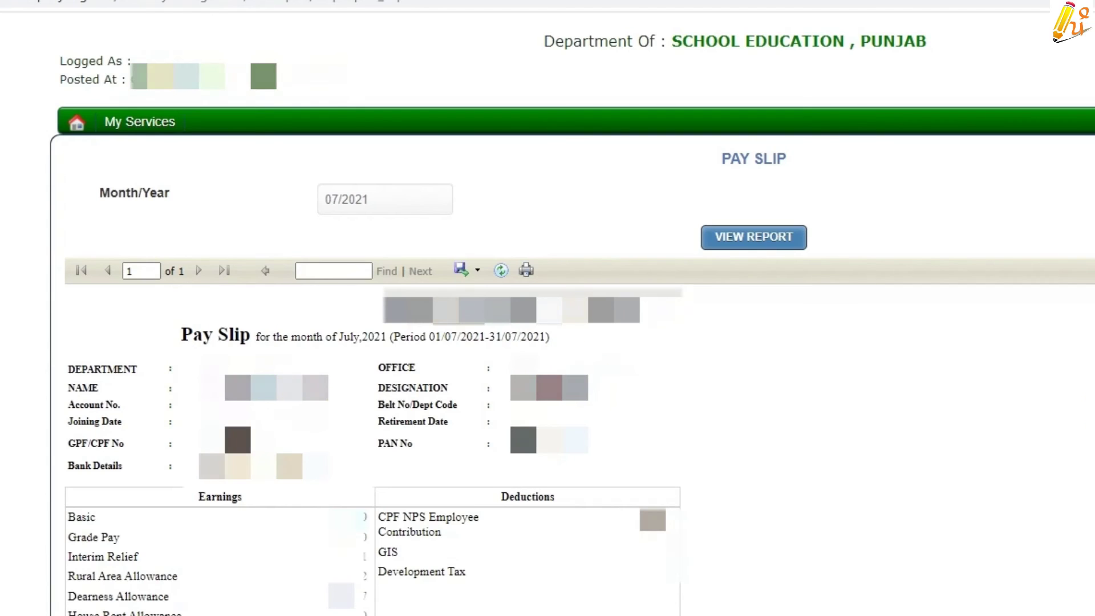
- Review the July 2021 pay slip (Gross Salary 50120) and choose PDF export
scroll(367, 384, down, 3)
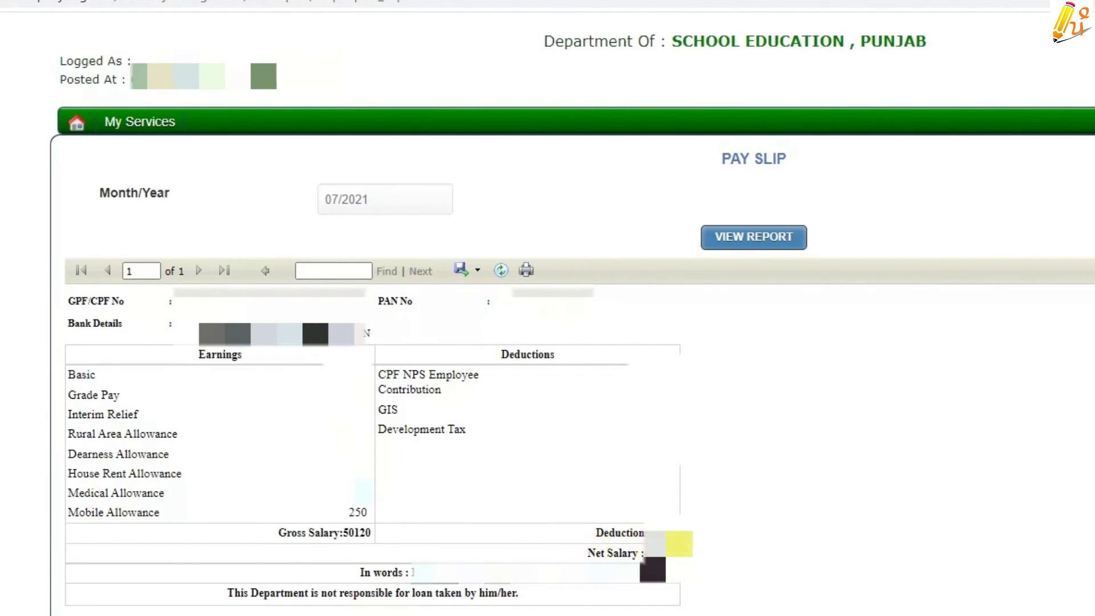
click(478, 273)
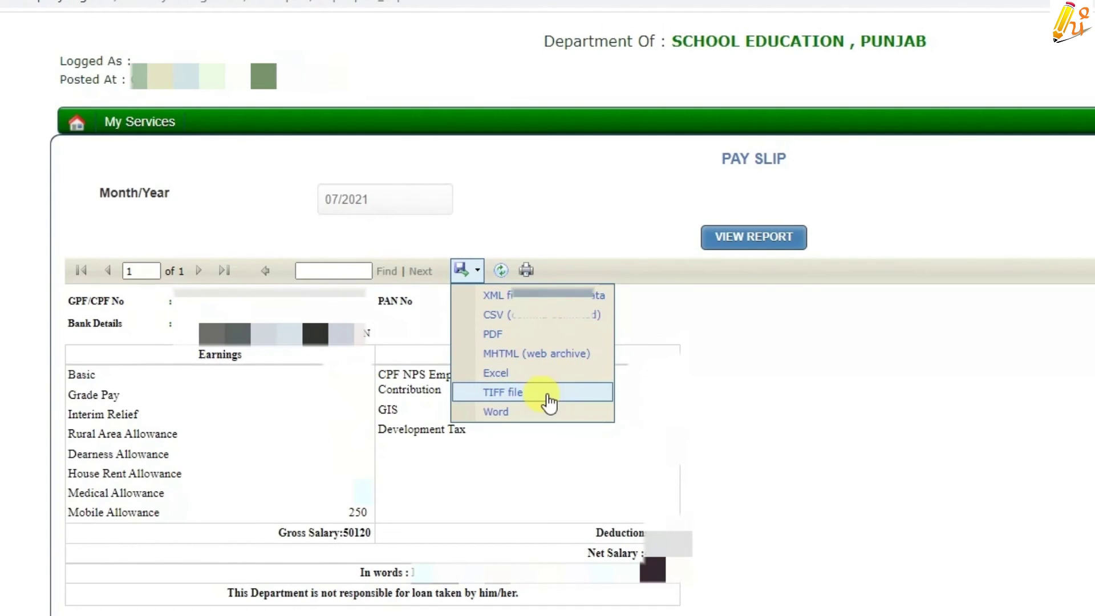
click(565, 336)
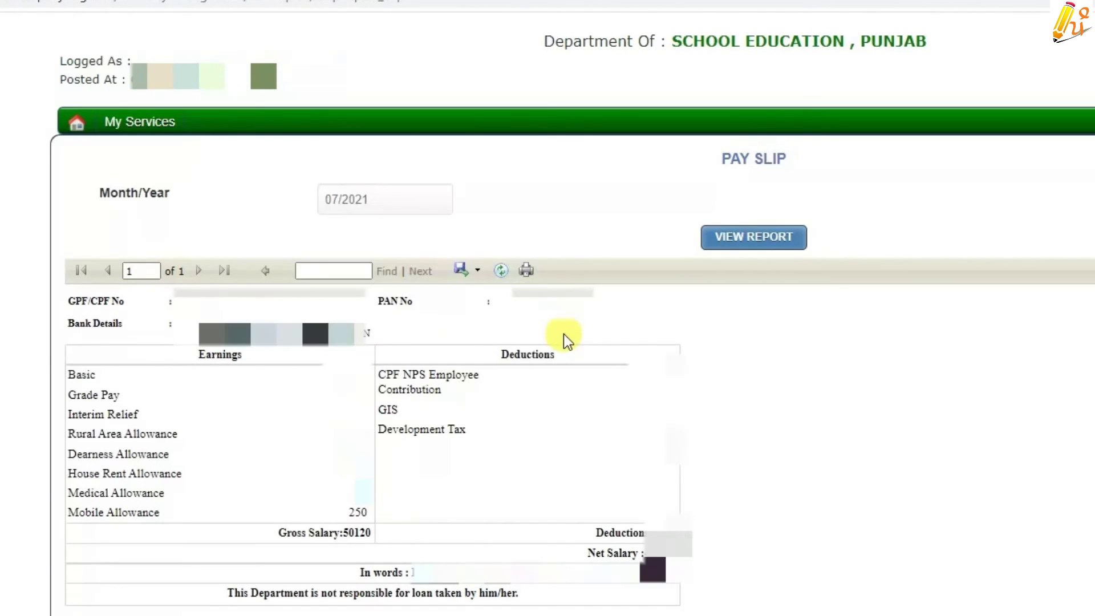